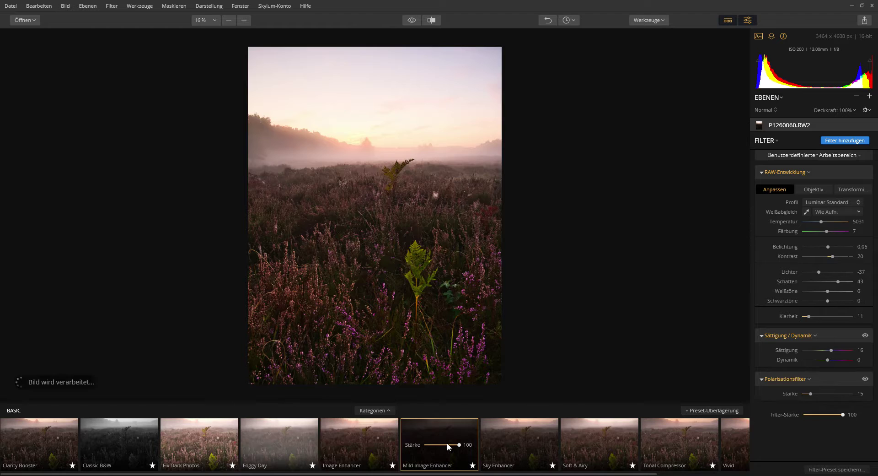
- Reduce the Mild Image Enhancer preset's strength to 68 and set the RAW development white balance to temperature 4518 and tint 13
mouse_move(460, 444)
left_mouse_down()
mouse_move(443, 443)
mouse_move(450, 445)
left_mouse_up()
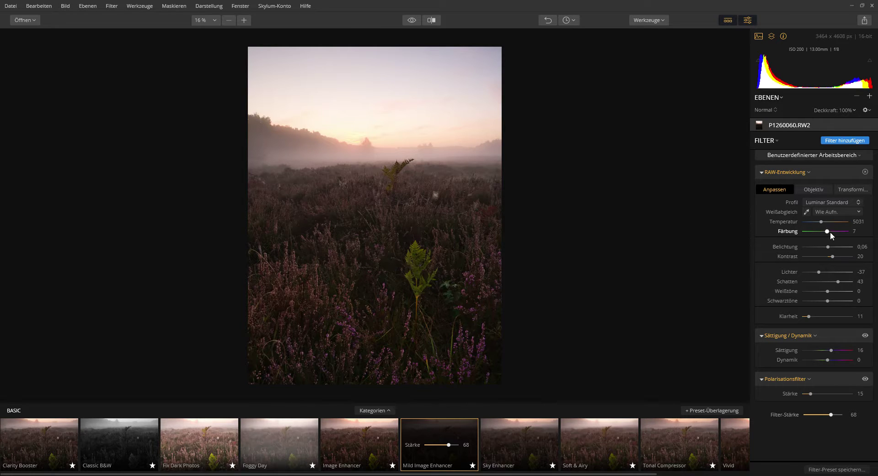
left_click_drag(826, 223, 828, 233)
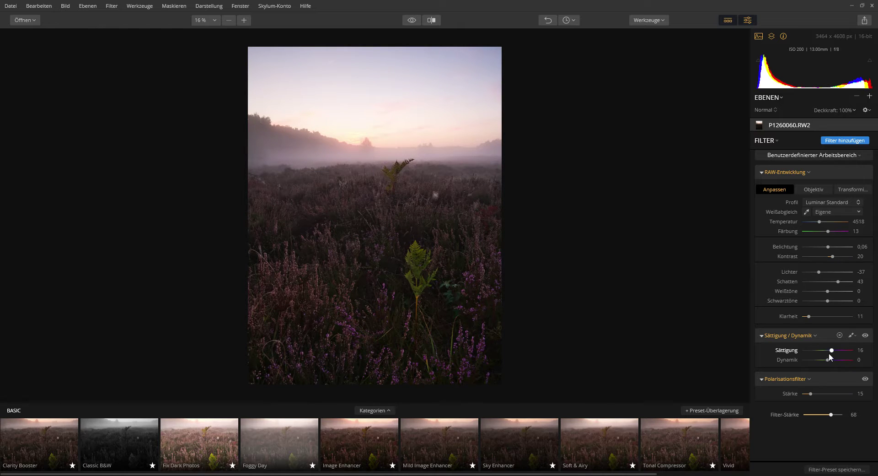
left_click_drag(809, 317, 810, 316)
left_click_drag(832, 351, 831, 351)
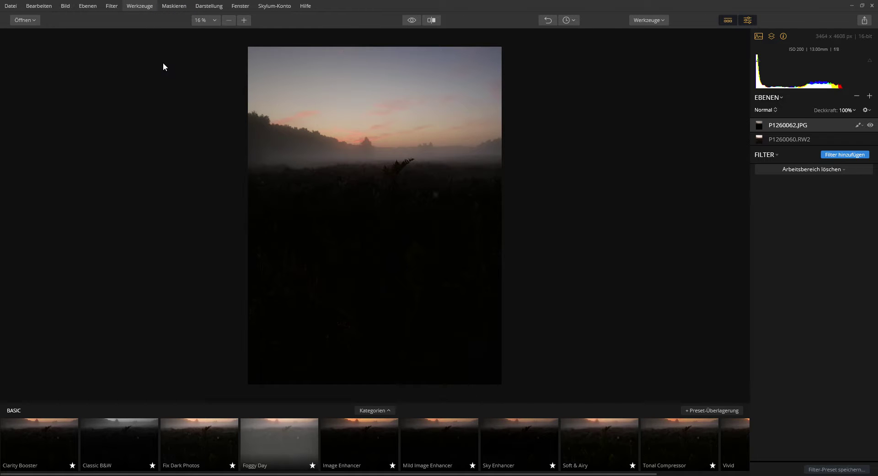
- Free-transform the P1260062.JPG layer, shifting it slightly downward to align with the photo beneath, and apply the transformation
key("ctrl+t")
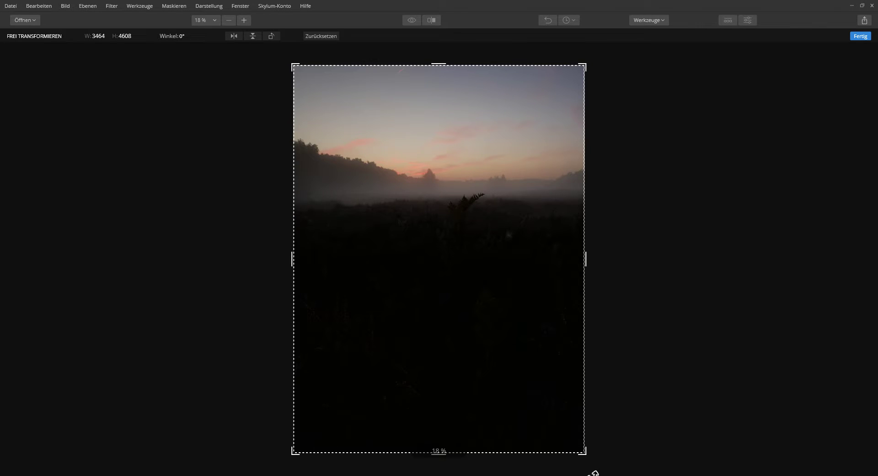
mouse_move(555, 403)
left_mouse_down()
mouse_move(528, 404)
mouse_move(555, 406)
left_mouse_up()
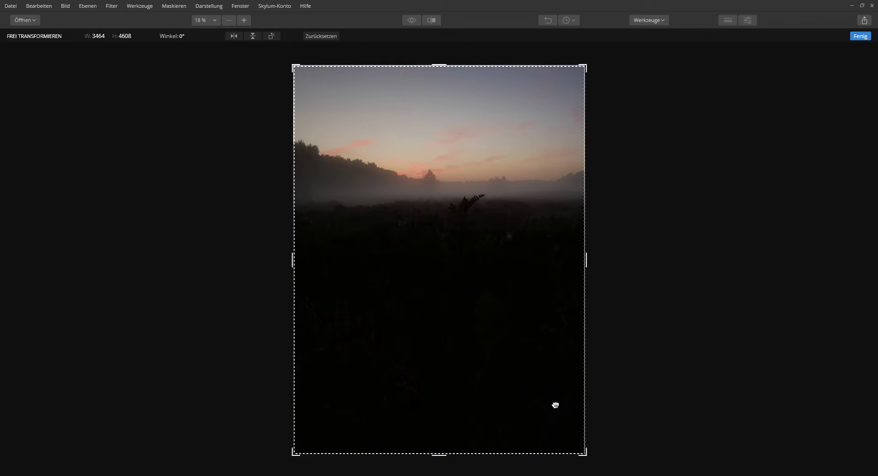
left_click(867, 37)
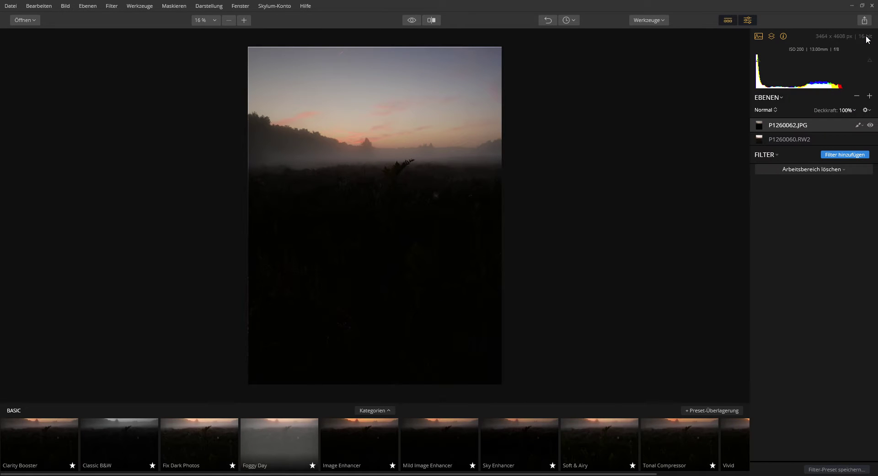
- Mask the P1260062.JPG layer with a horizontal gradient centred near the horizon, keeping its sky and revealing the brighter heath below
left_click(859, 125)
left_click(830, 152)
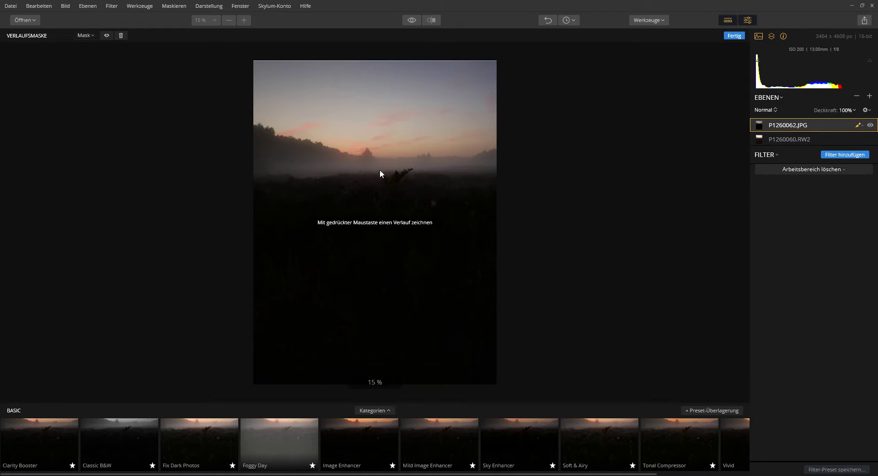
left_click_drag(379, 139, 382, 97)
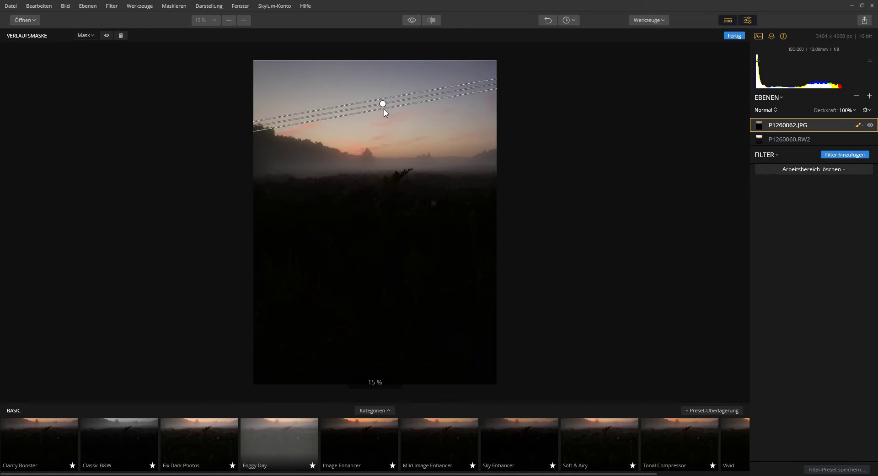
left_click_drag(383, 143, 383, 194)
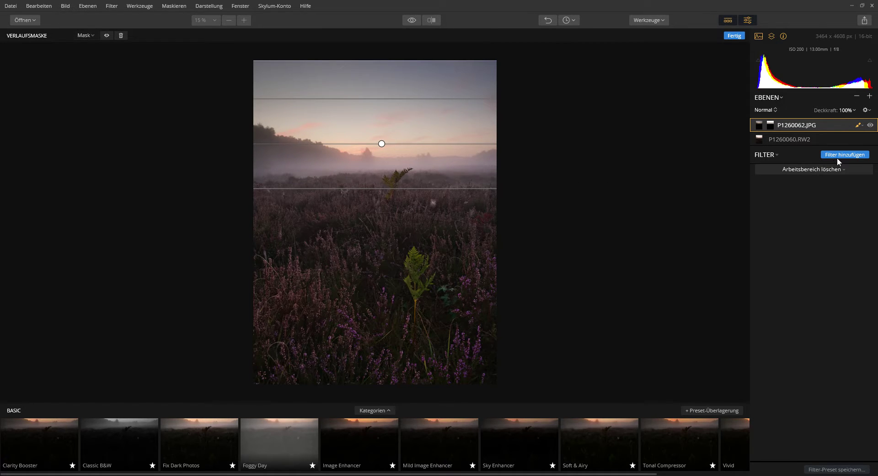
left_click(731, 36)
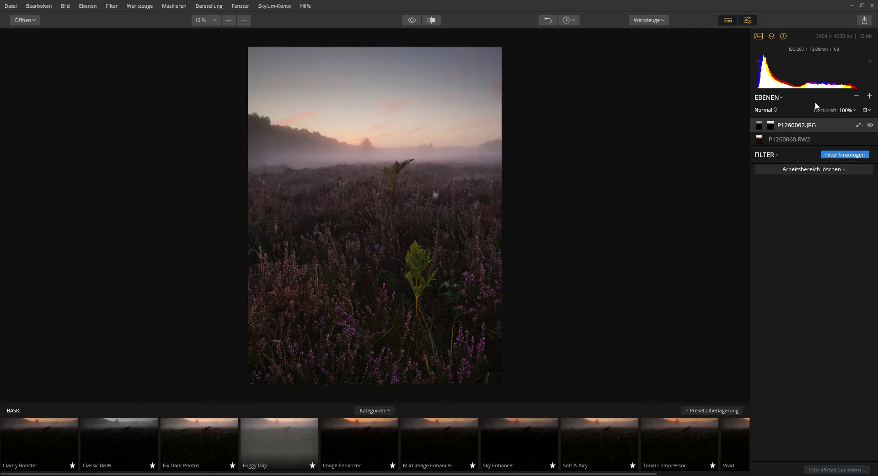
- Add an Entwickeln filter to the P1260062.JPG layer with temperature 4, tint 13 and contrast 19
left_click(842, 155)
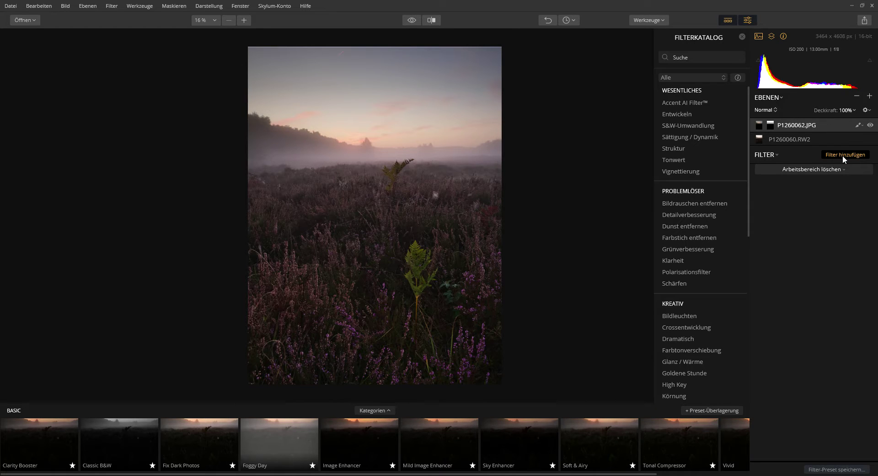
left_click(696, 115)
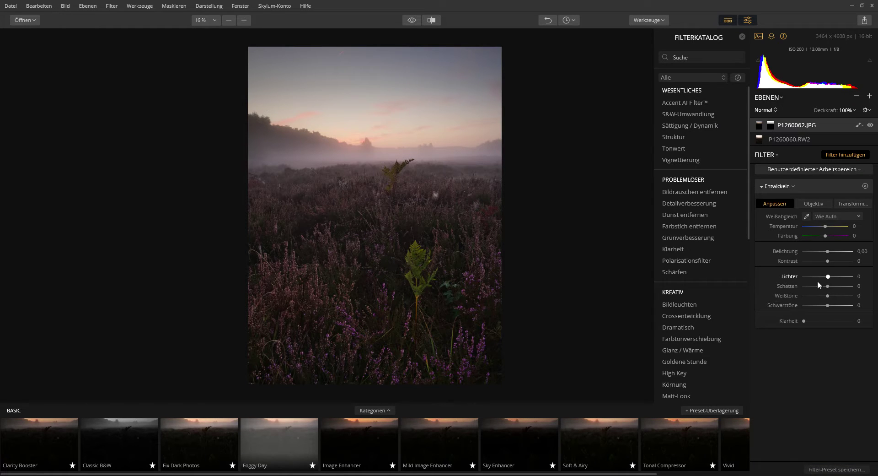
left_click(825, 207)
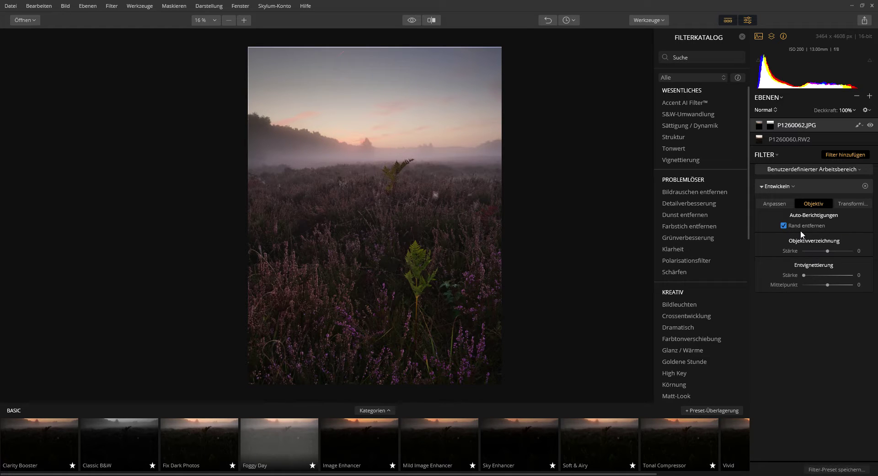
left_click(853, 202)
left_click(773, 201)
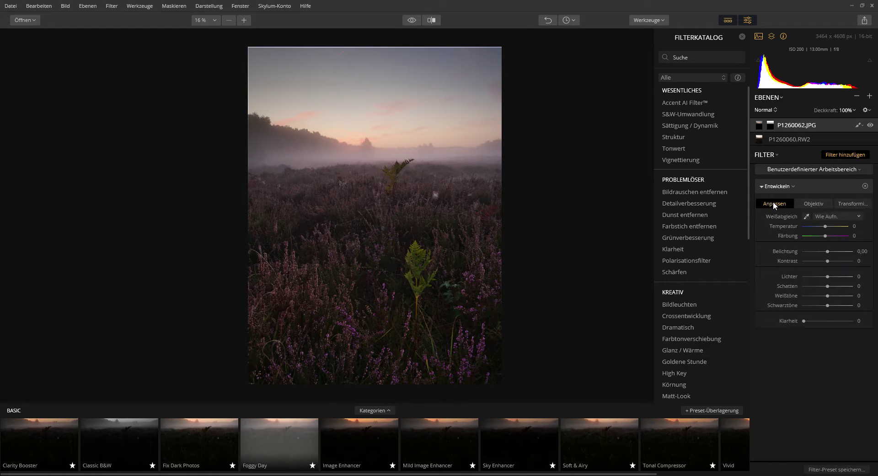
left_click_drag(827, 228, 831, 227)
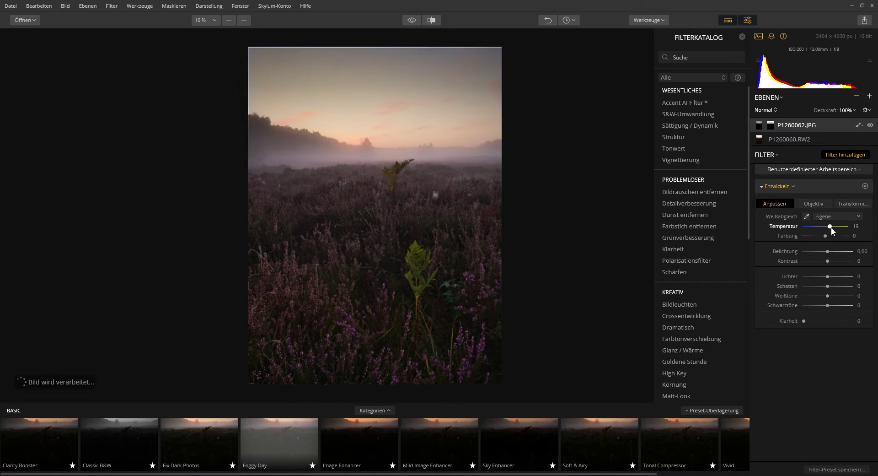
left_click_drag(825, 233, 827, 233)
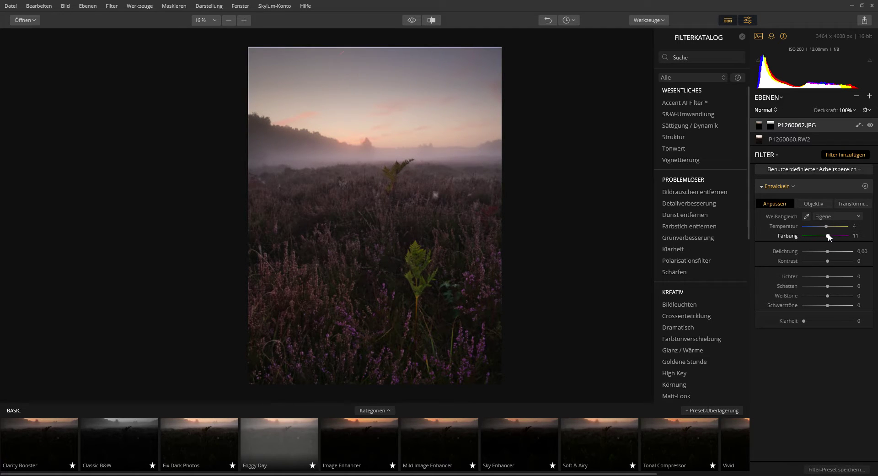
left_click_drag(830, 260, 833, 260)
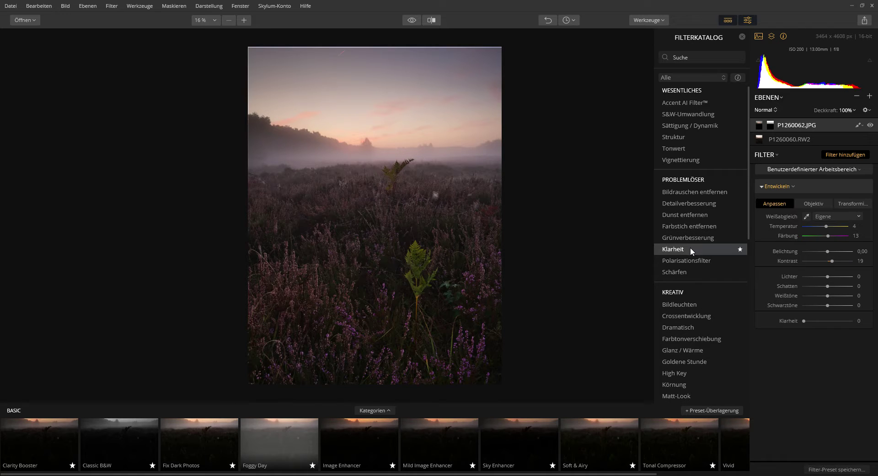
- Add a Nebel filter to the P1260062.JPG layer, using the Dunkler Nebel type at strength 3
scroll(695, 265, "down", 1)
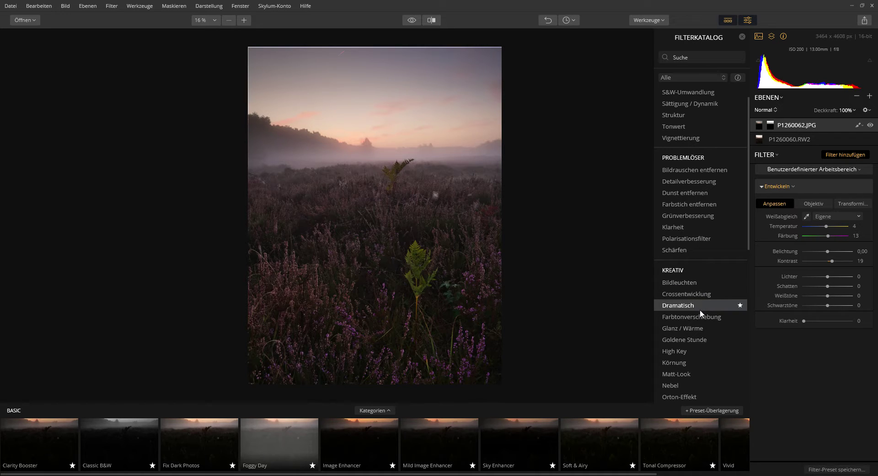
scroll(700, 316, "down", 1)
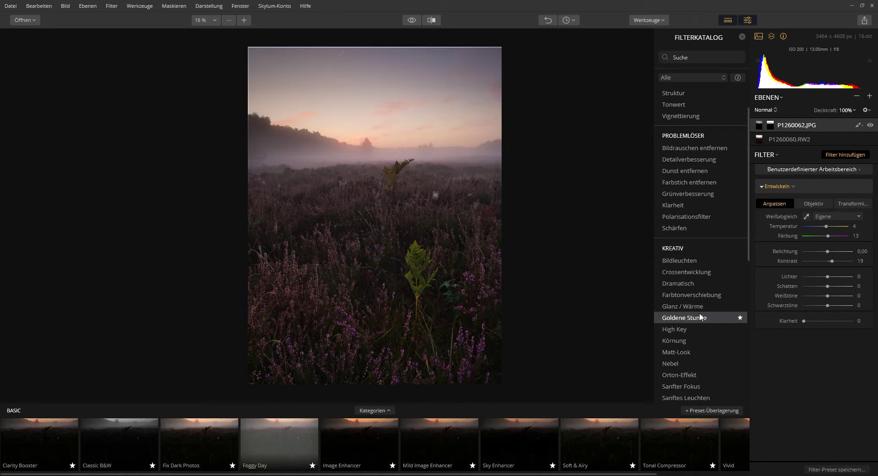
left_click(693, 363)
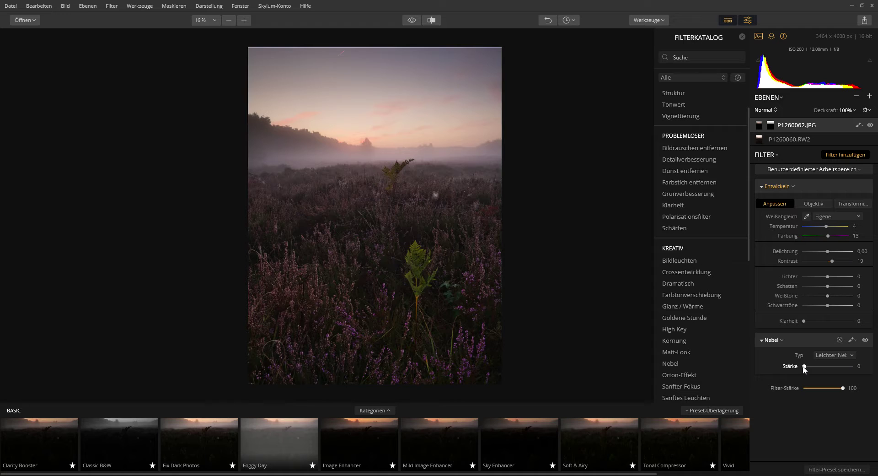
mouse_move(805, 367)
left_mouse_down()
mouse_move(829, 368)
mouse_move(805, 368)
left_mouse_up()
left_click_drag(806, 366, 809, 366)
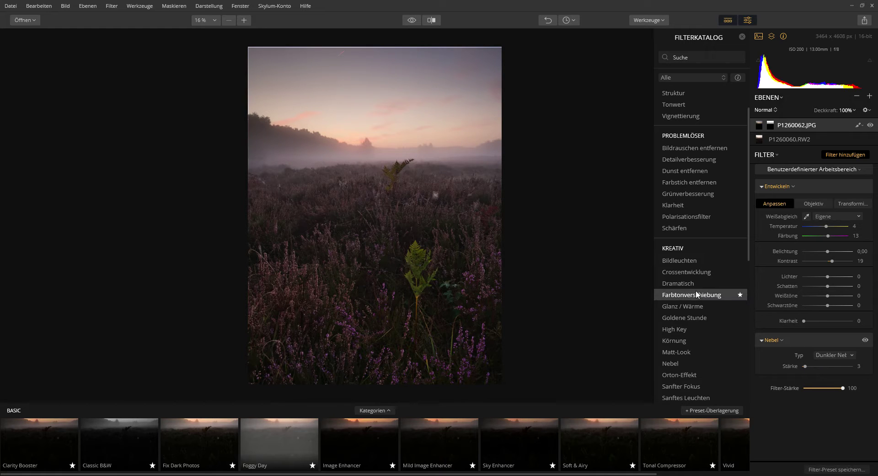
- Add a Goldene Stunde filter to the P1260062.JPG layer and set its strength to 20
scroll(700, 312, "down", 1)
scroll(701, 314, "down", 2)
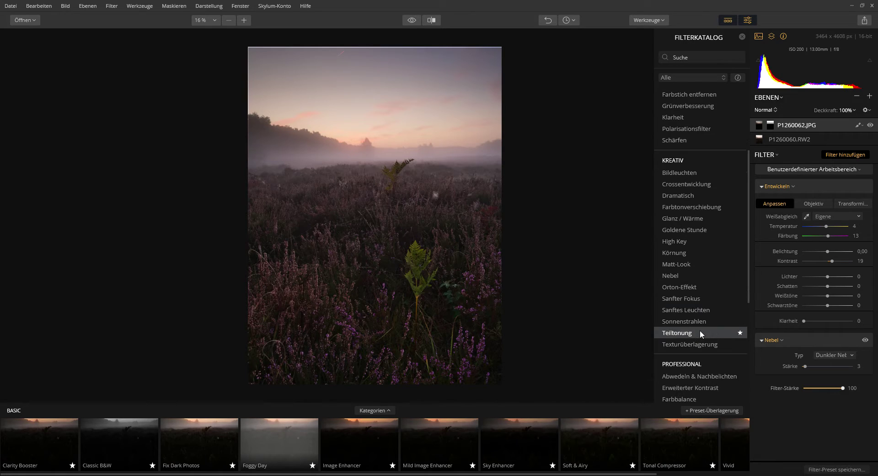
scroll(701, 332, "down", 3)
scroll(701, 334, "down", 5)
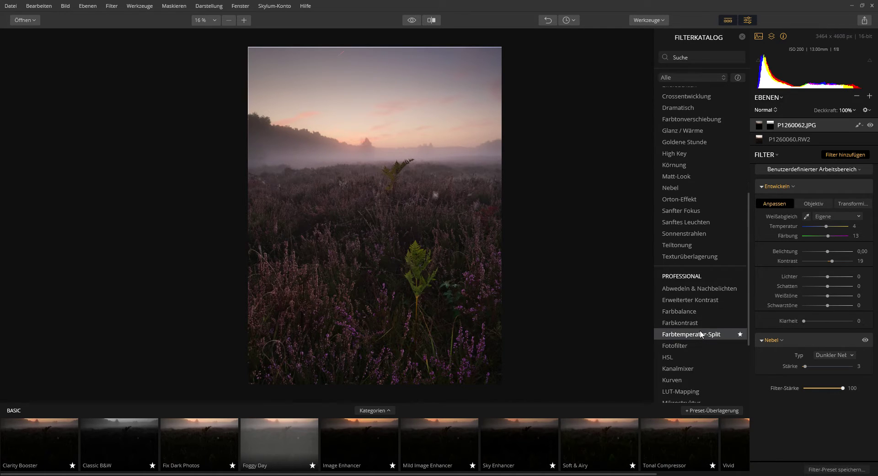
scroll(700, 330, "down", 2)
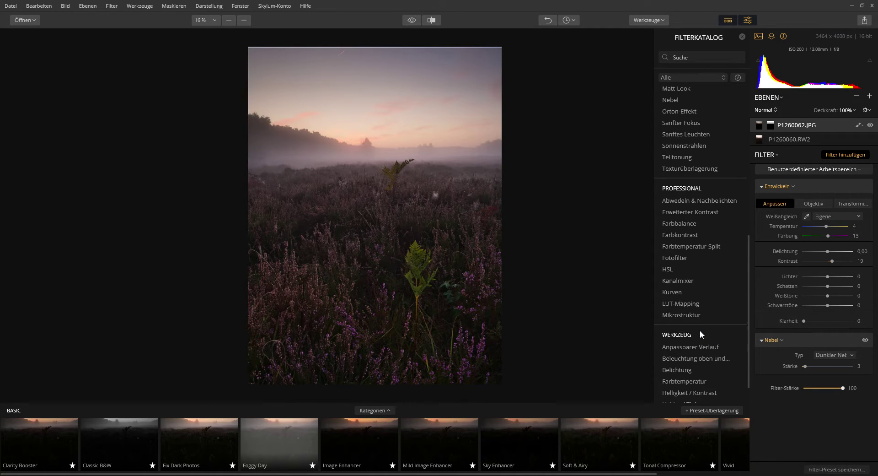
scroll(699, 330, "up", 7)
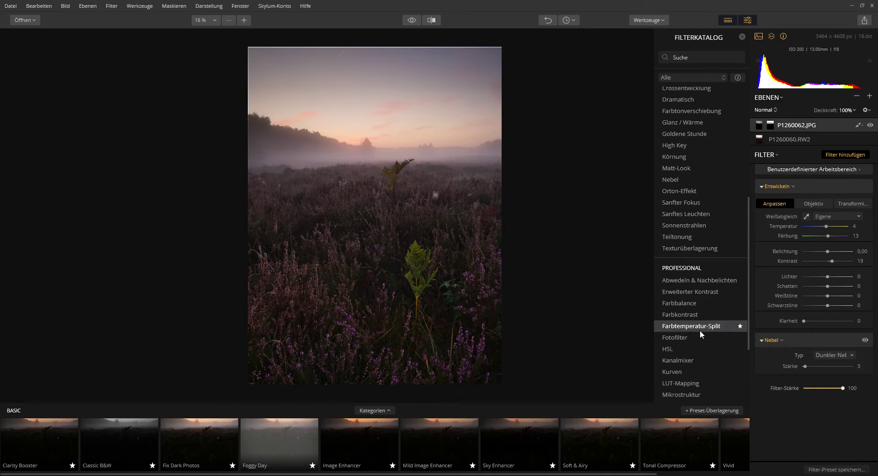
left_click(694, 177)
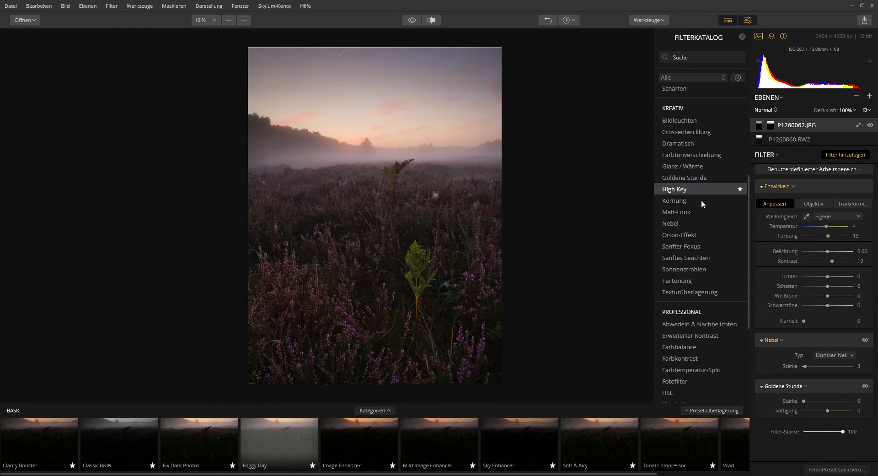
mouse_move(805, 402)
left_mouse_down()
mouse_move(849, 402)
mouse_move(815, 399)
left_mouse_up()
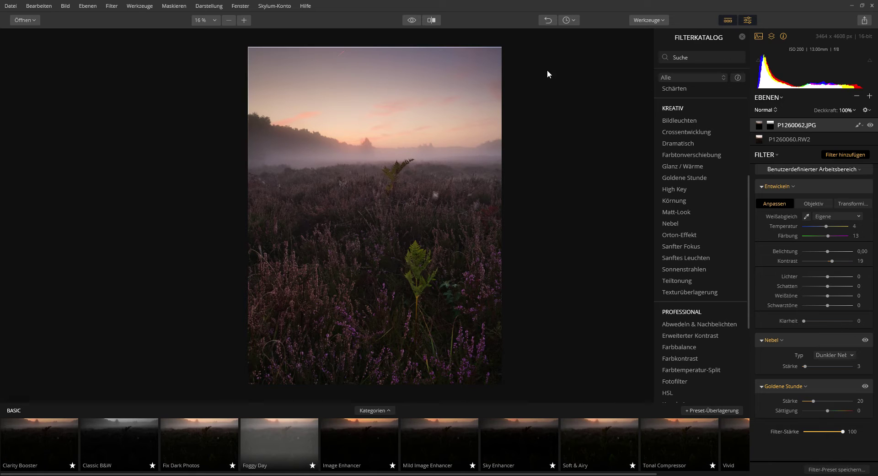
- Compare the original and edited photo in the split before/after view, sweeping the divider across the image
left_click(431, 21)
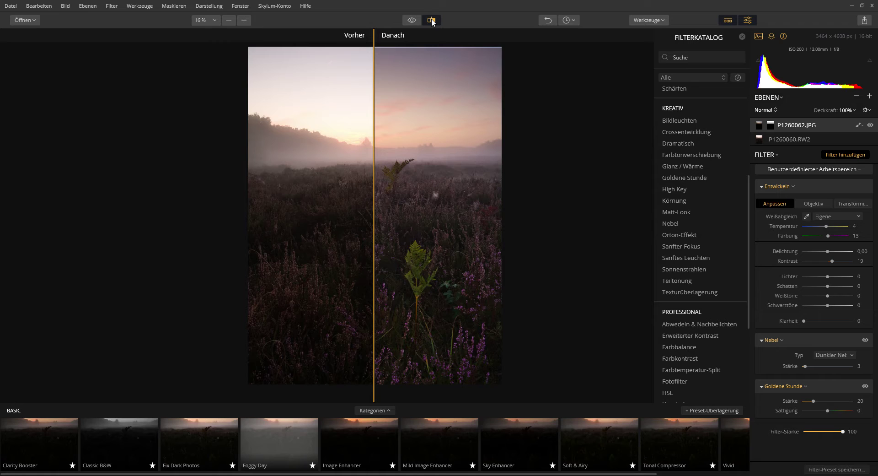
left_click_drag(374, 148, 484, 154)
mouse_move(379, 155)
left_mouse_down()
mouse_move(232, 156)
mouse_move(415, 156)
mouse_move(376, 156)
left_mouse_up()
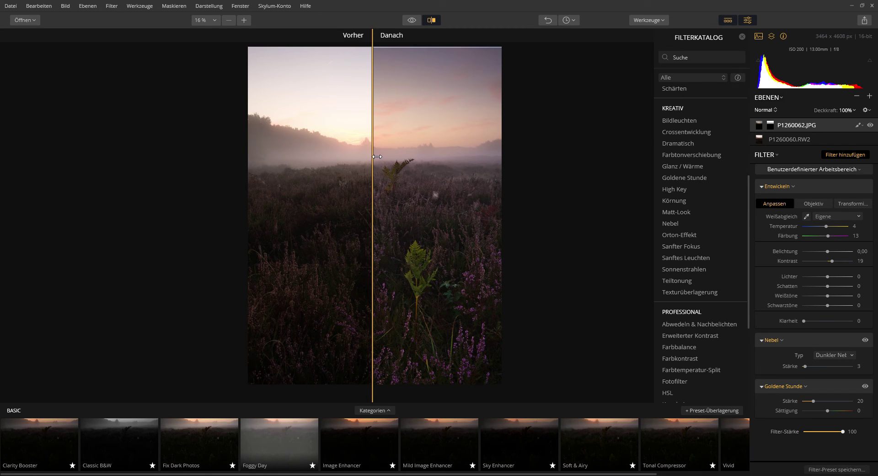